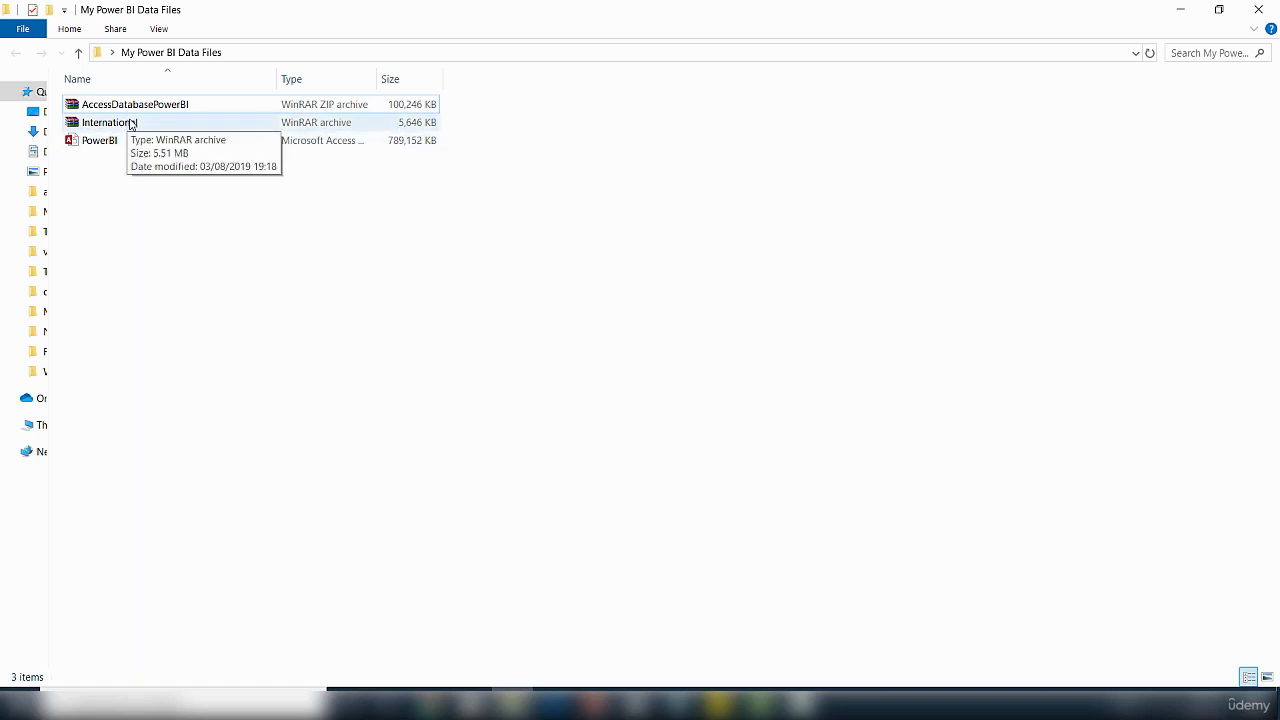
Step: Extract the International archive into the current folder and check the files inside the extracted International folder
{"action": "right_click", "coordinate": [130, 124]}
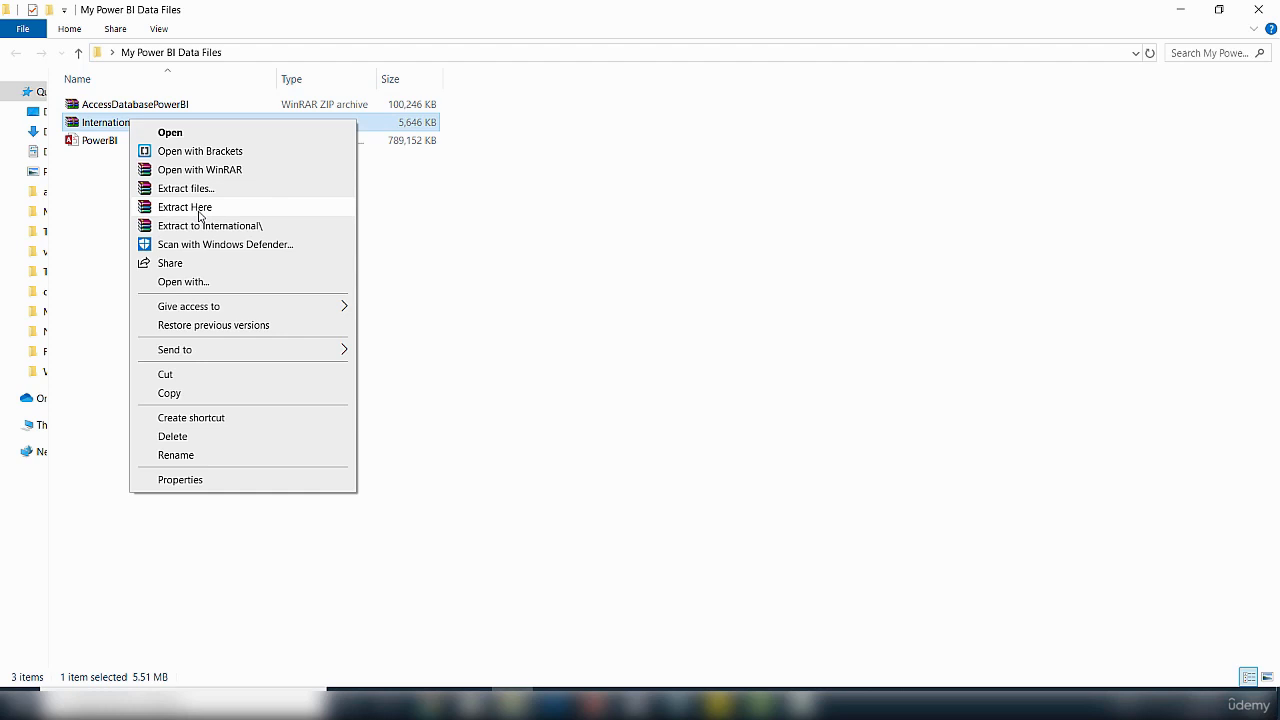
{"action": "left_click", "coordinate": [200, 212]}
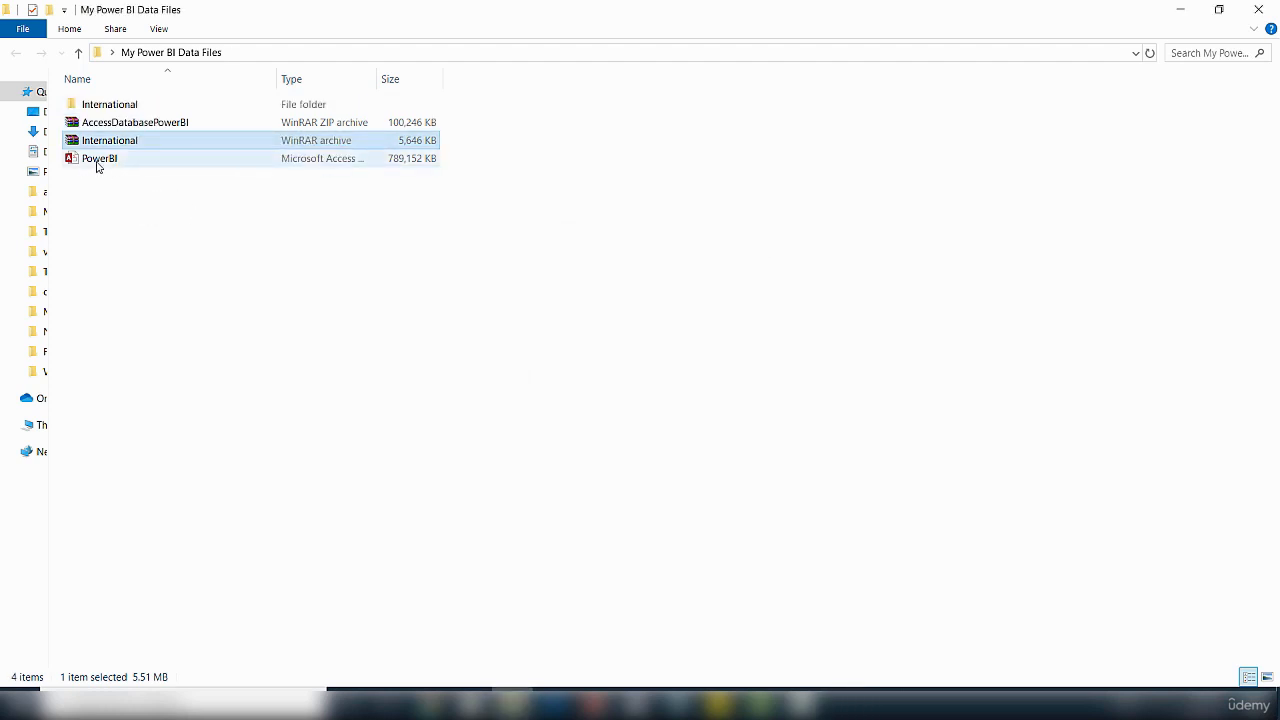
{"action": "left_click", "coordinate": [111, 106]}
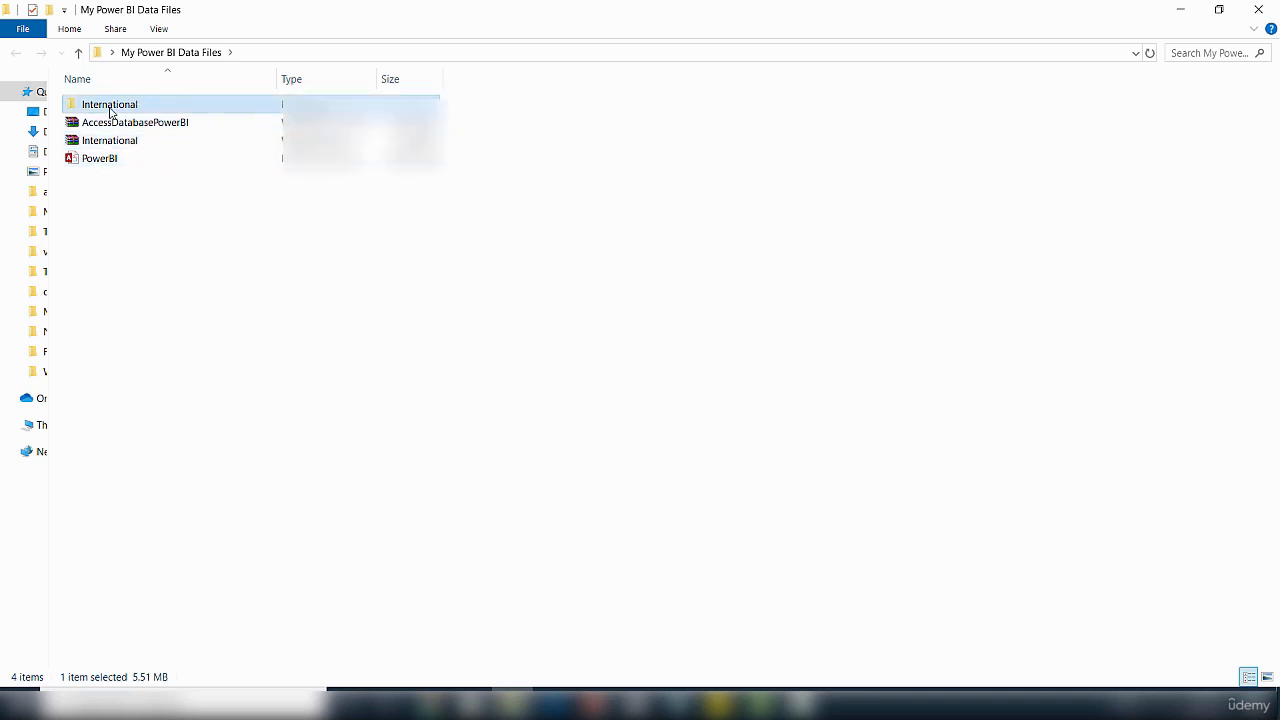
{"action": "double_click", "coordinate": [110, 108]}
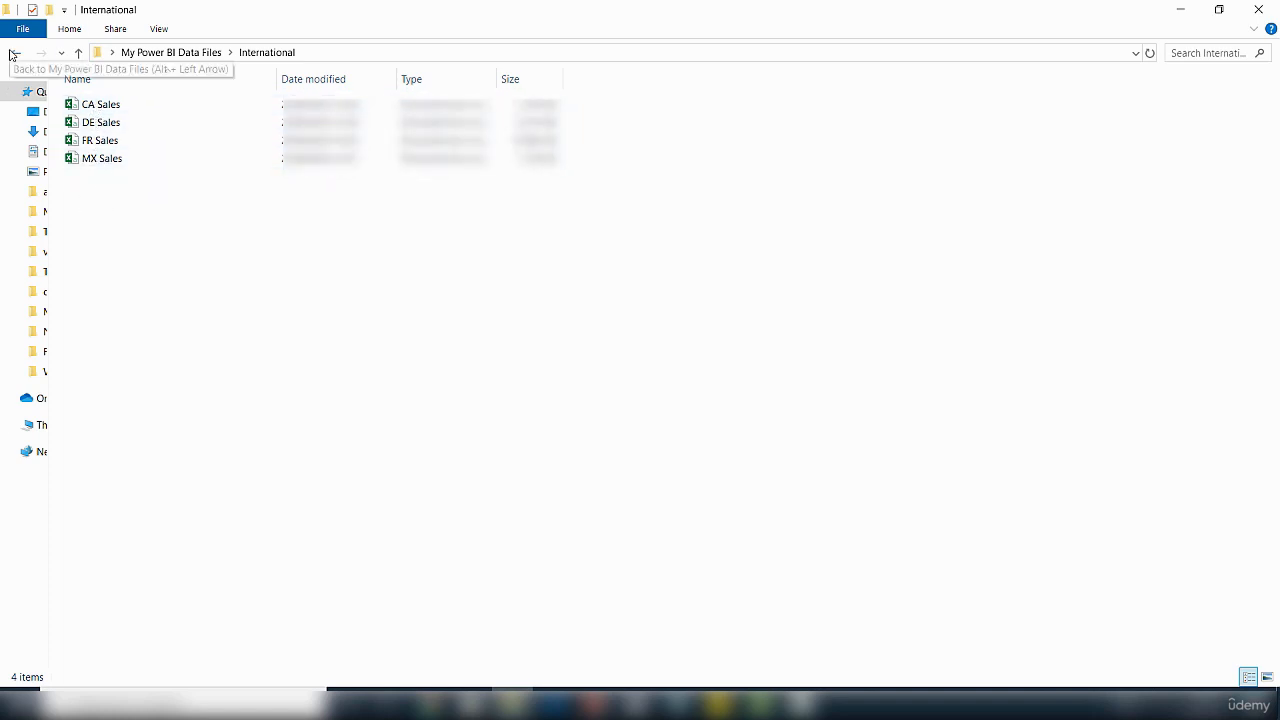
{"action": "left_click", "coordinate": [13, 54]}
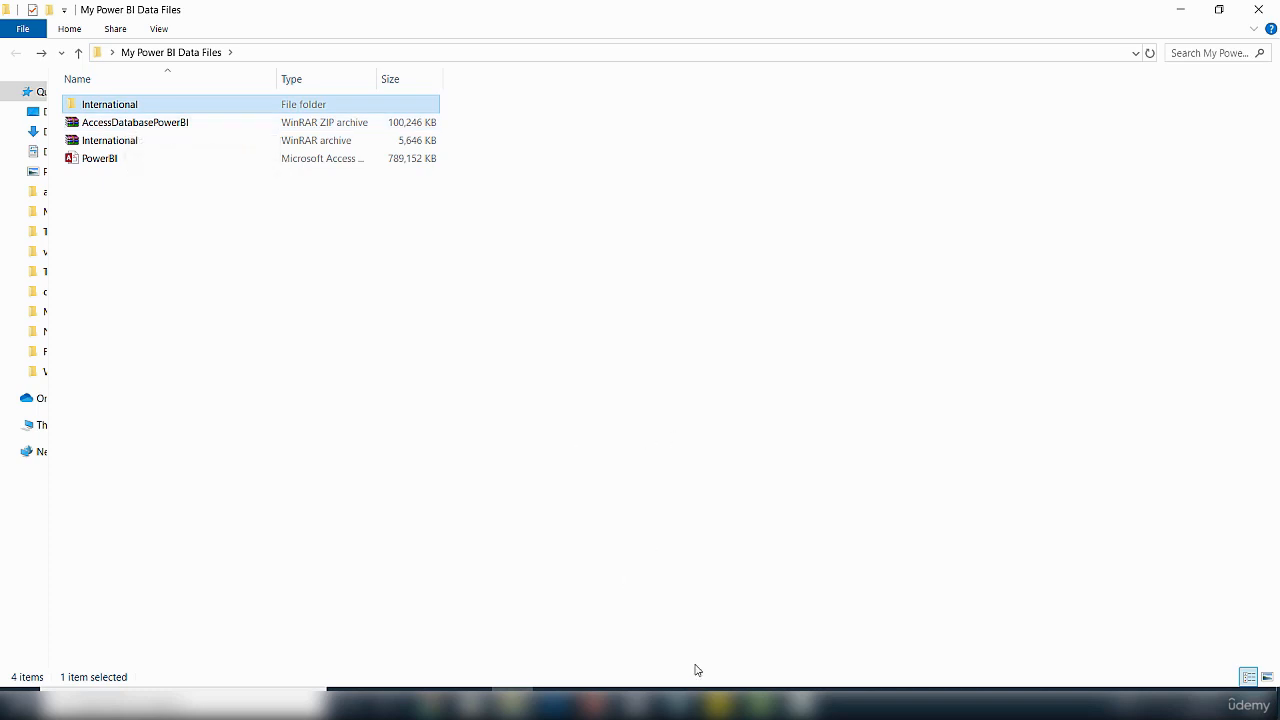
Step: Switch to Power BI Desktop and review the Geography table's data and the relationships between the model's tables
{"action": "left_click", "coordinate": [719, 702]}
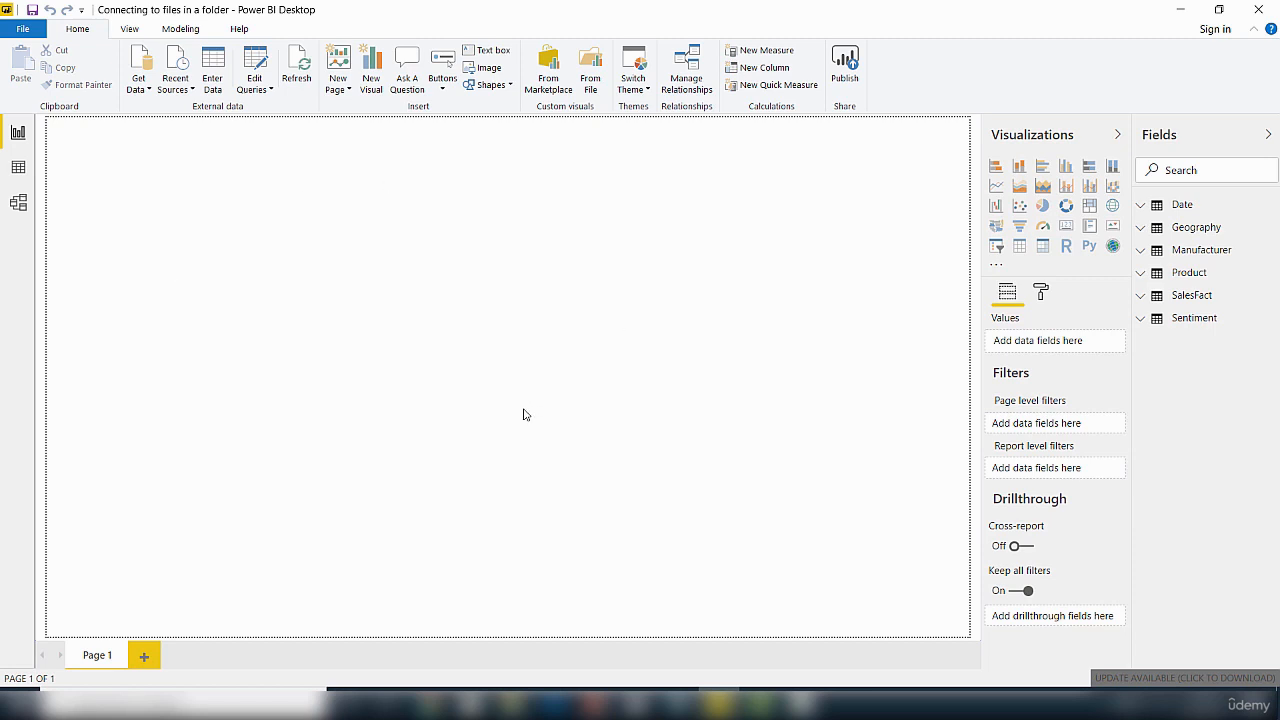
{"action": "left_click", "coordinate": [17, 176]}
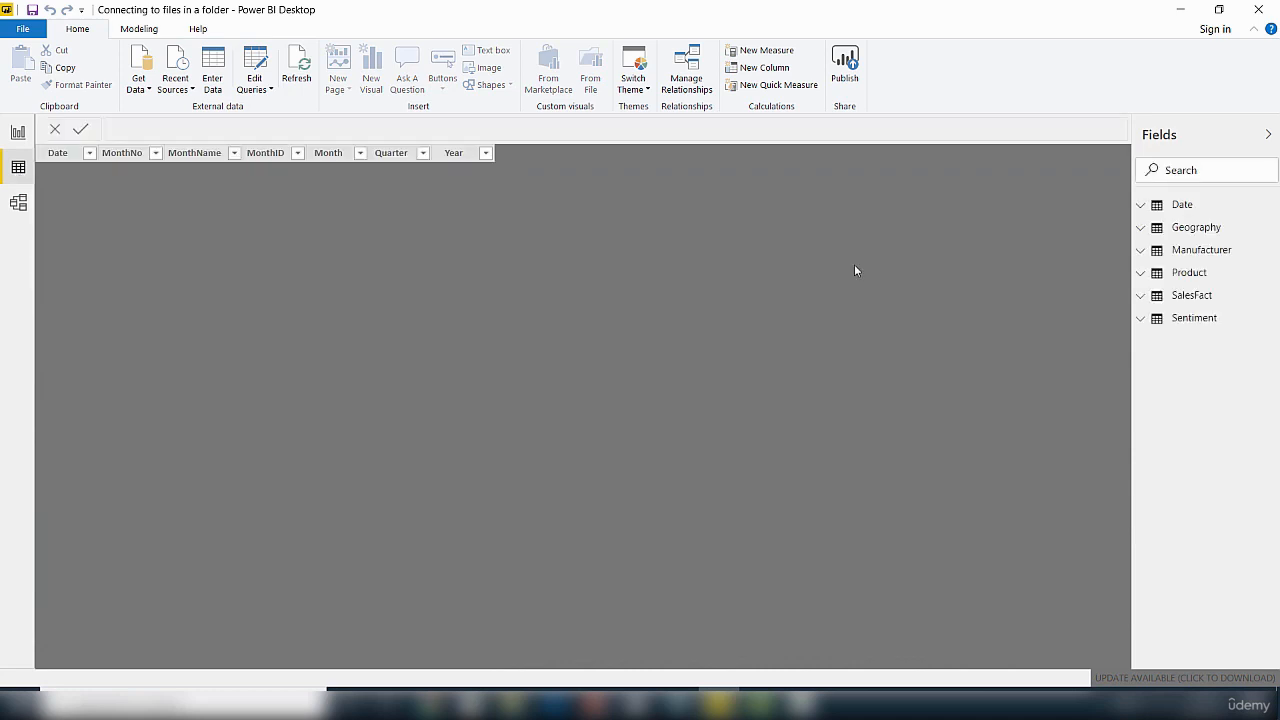
{"action": "left_click", "coordinate": [1182, 229]}
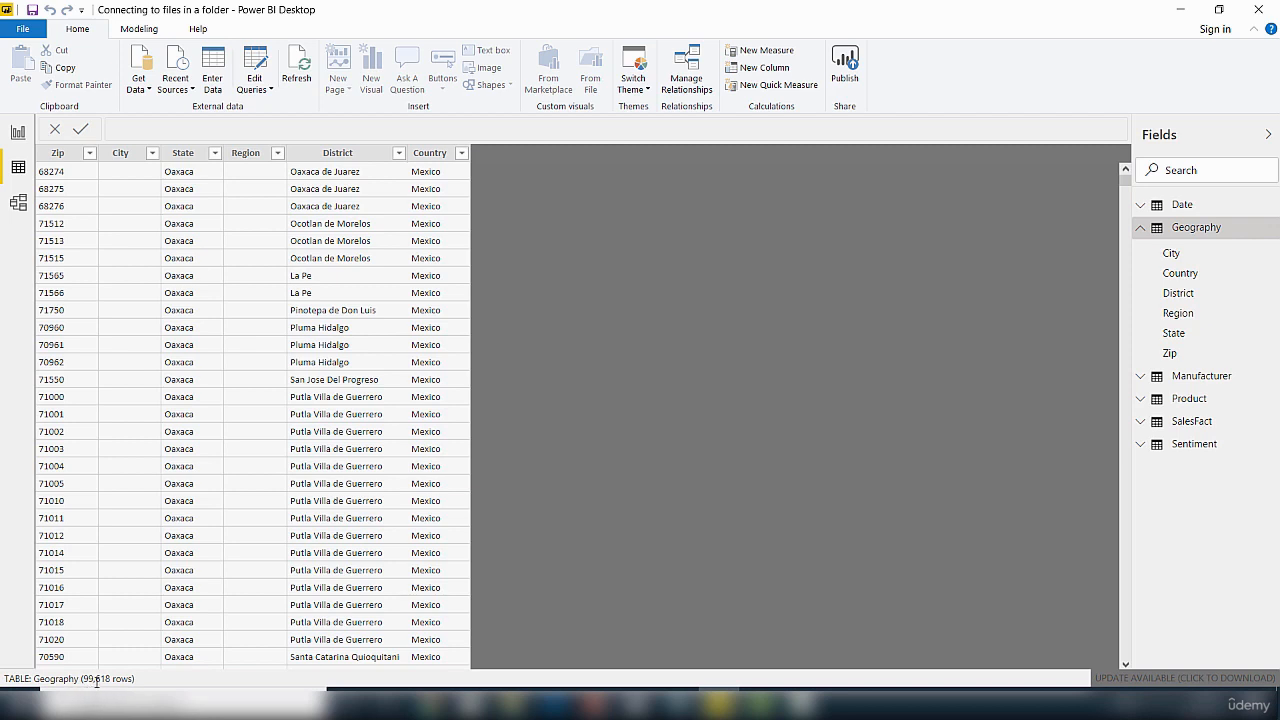
{"action": "left_click", "coordinate": [17, 204]}
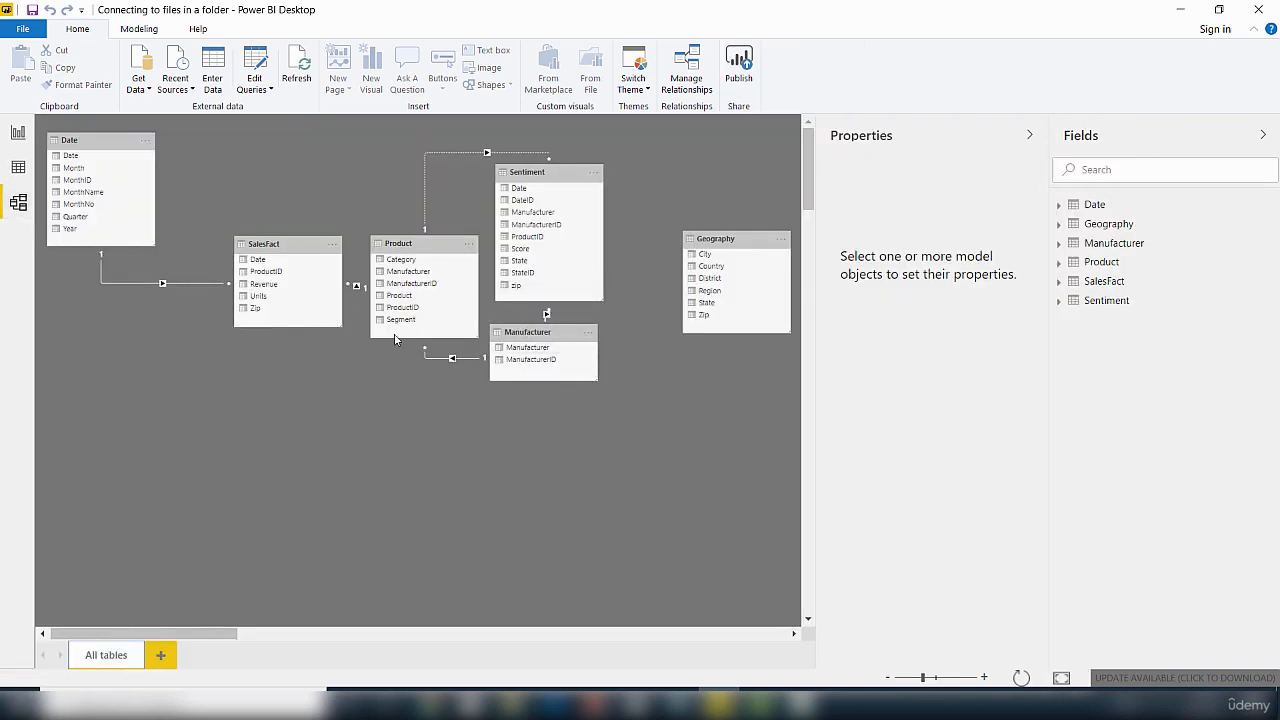
{"action": "left_click", "coordinate": [19, 135]}
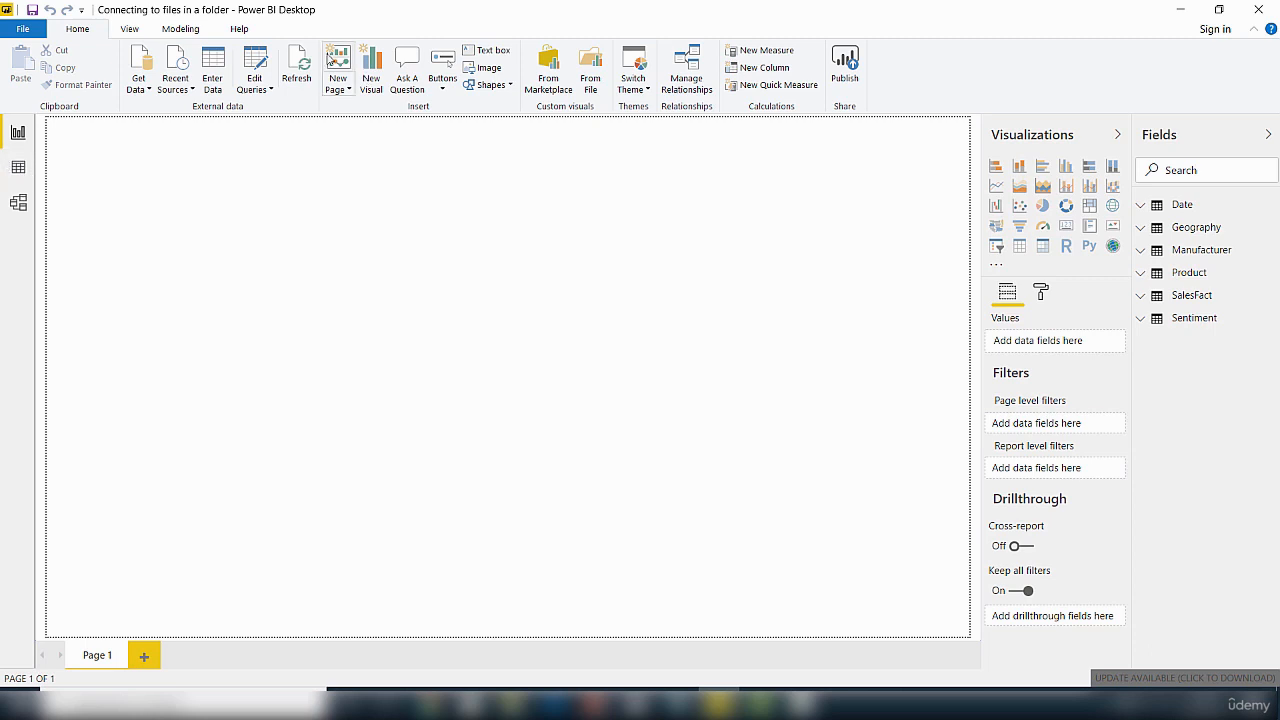
Step: Open the Power Query Editor and start a connection to a new data source of type Folder
{"action": "left_click", "coordinate": [272, 93]}
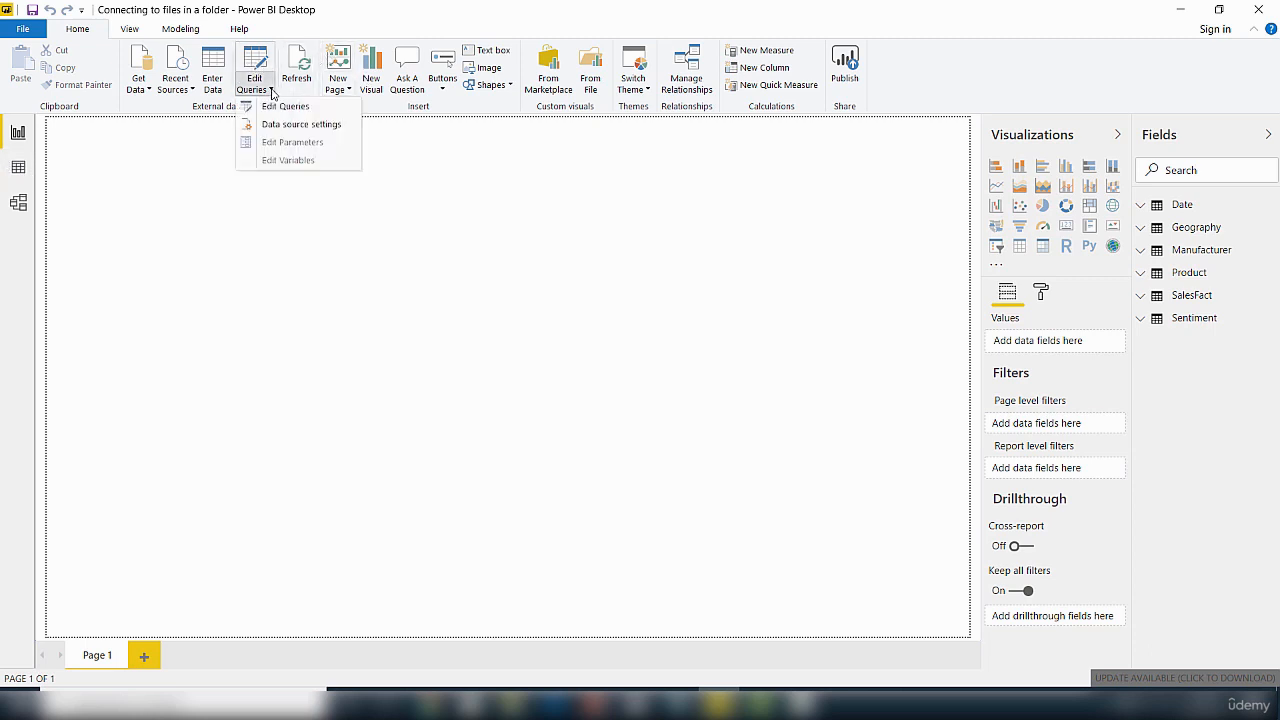
{"action": "left_click", "coordinate": [280, 110]}
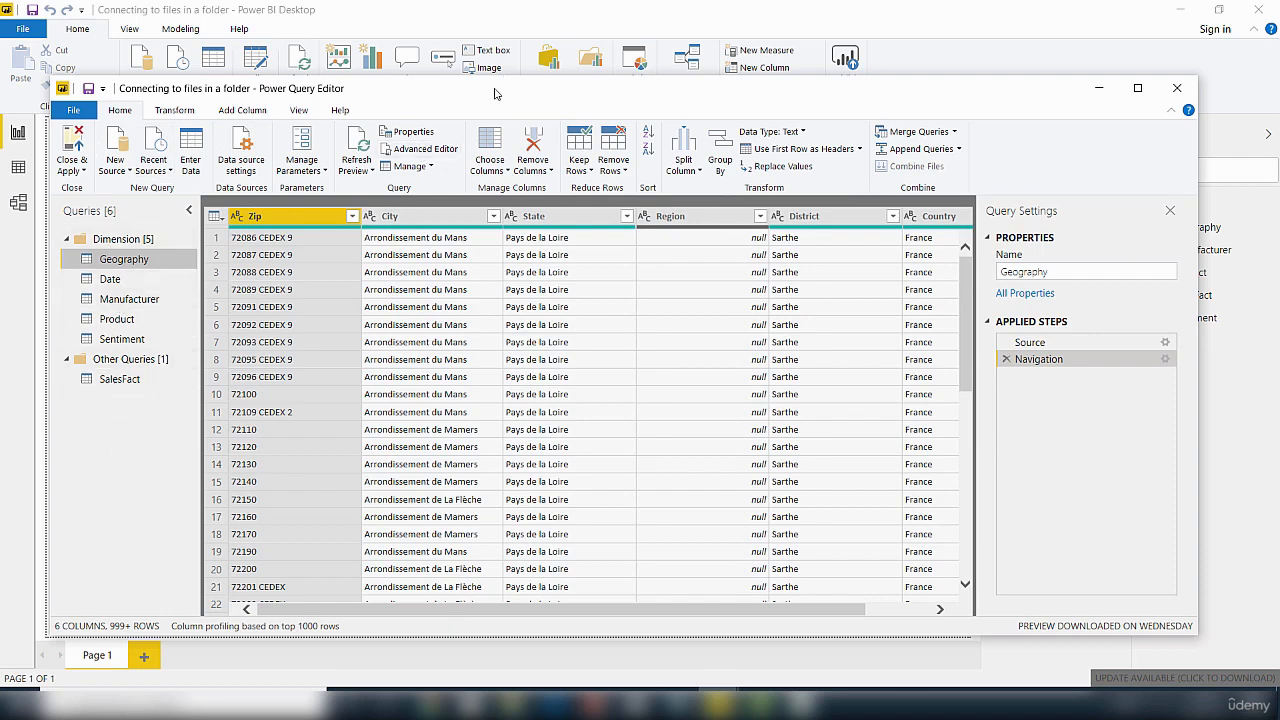
{"action": "left_click_drag", "start_coordinate": [490, 100], "coordinate": [477, 80]}
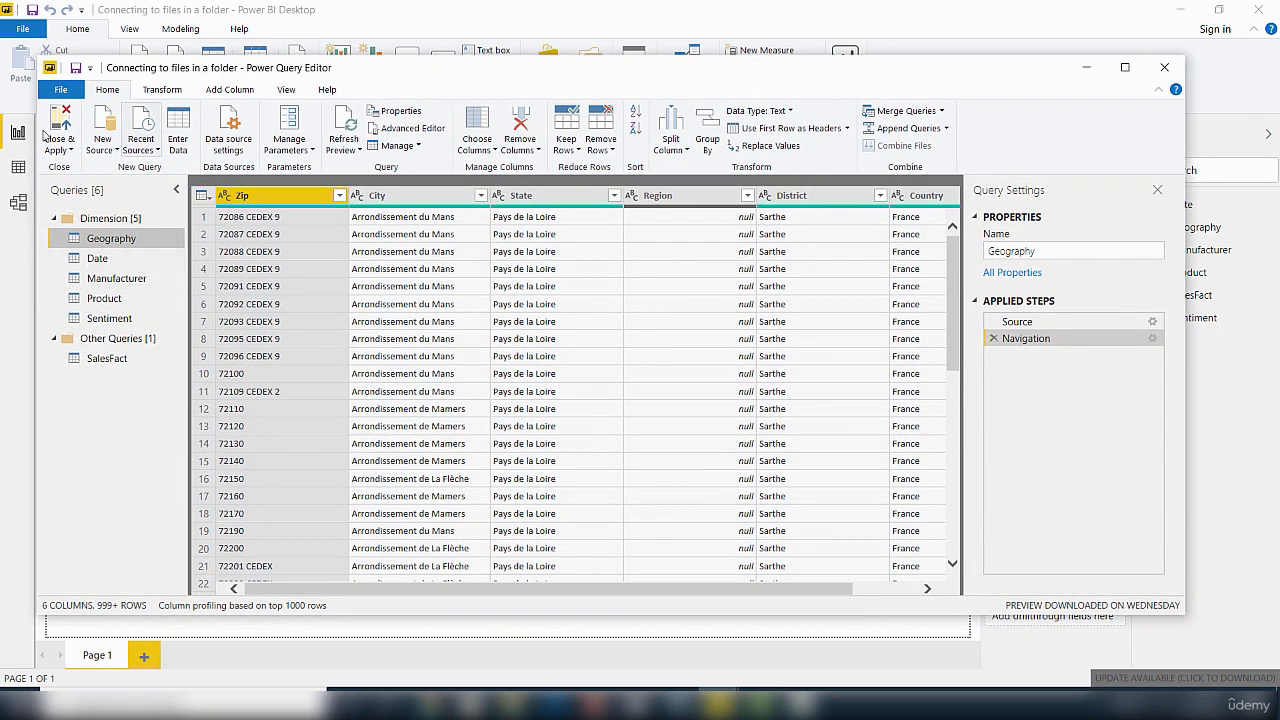
{"action": "left_click", "coordinate": [115, 153]}
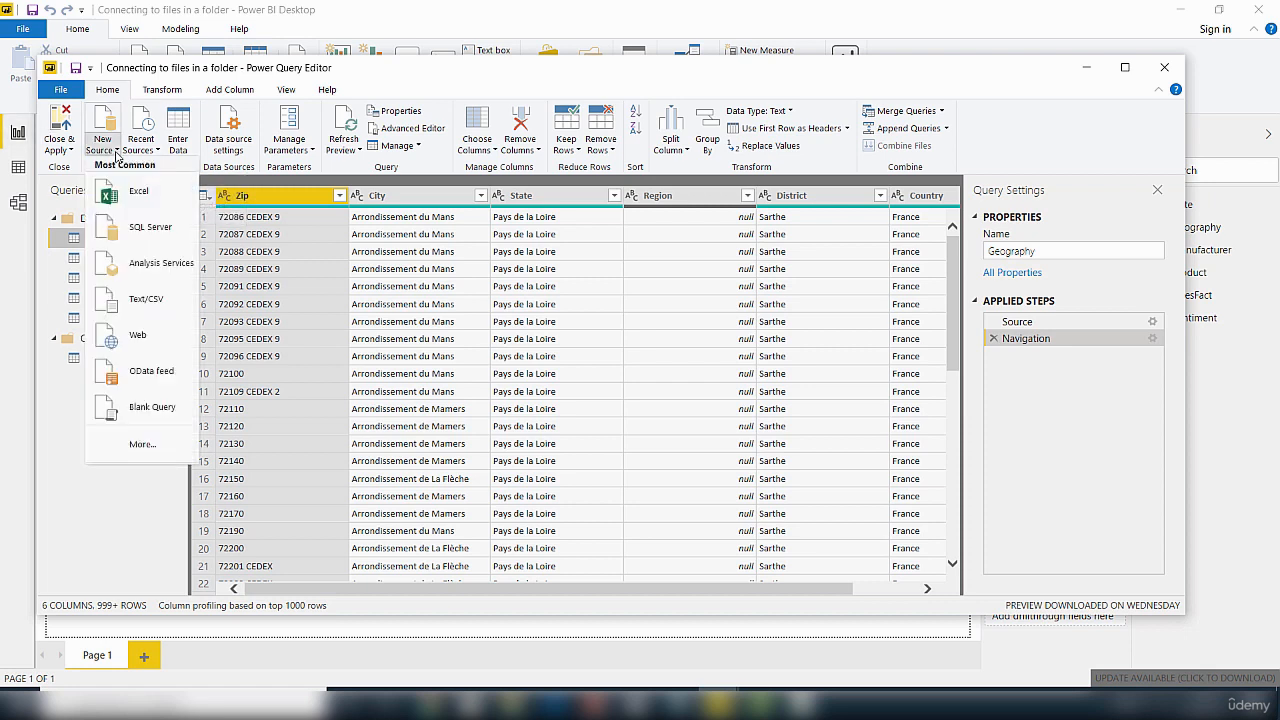
{"action": "left_click", "coordinate": [153, 455]}
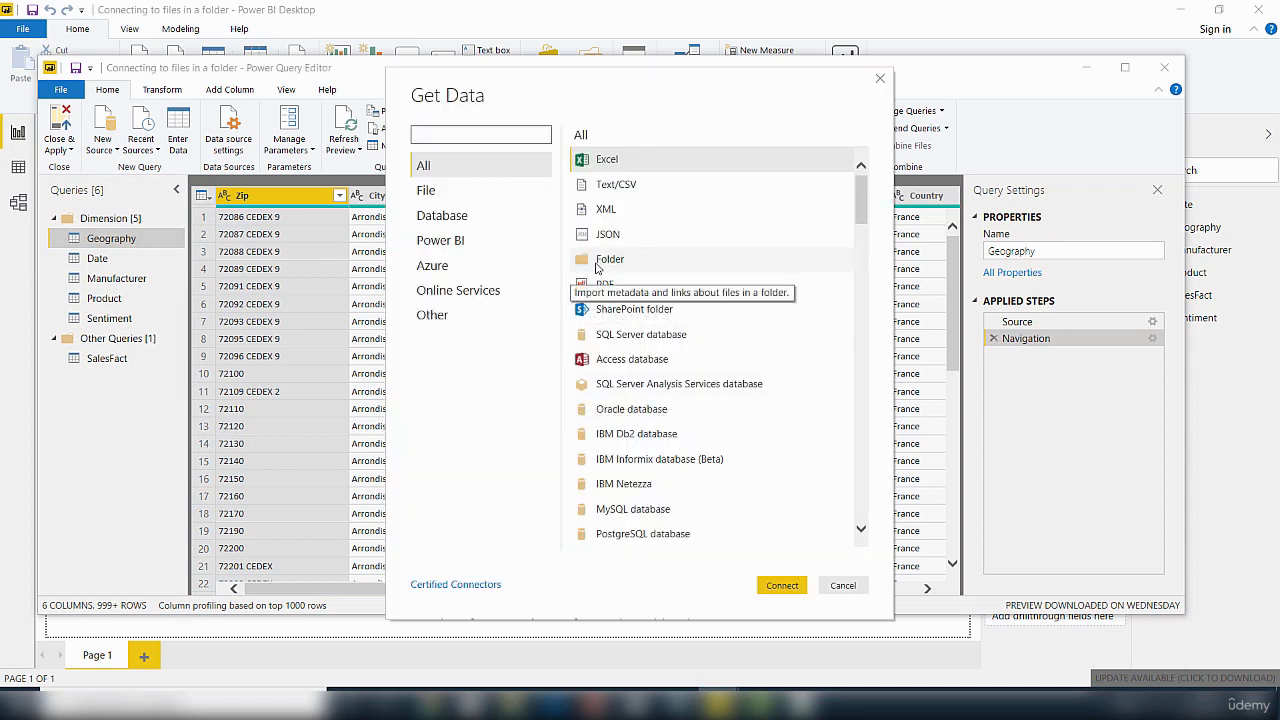
{"action": "left_click", "coordinate": [598, 263]}
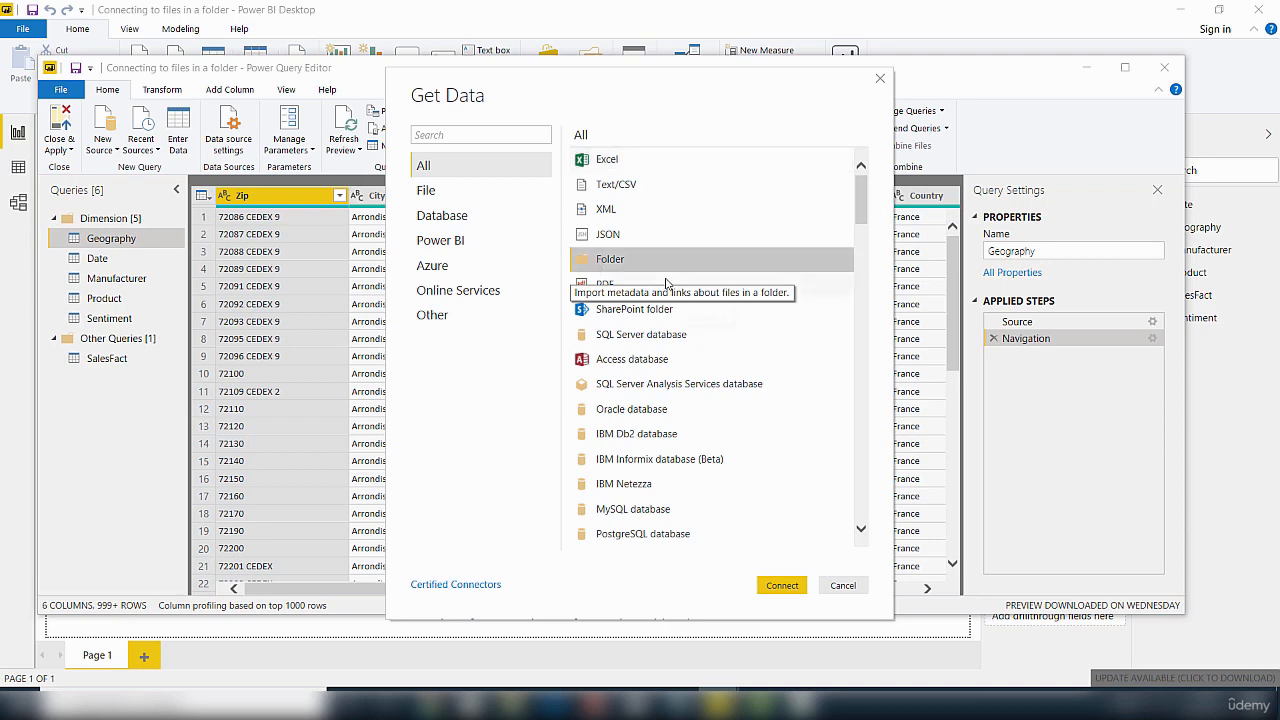
{"action": "left_click", "coordinate": [801, 588]}
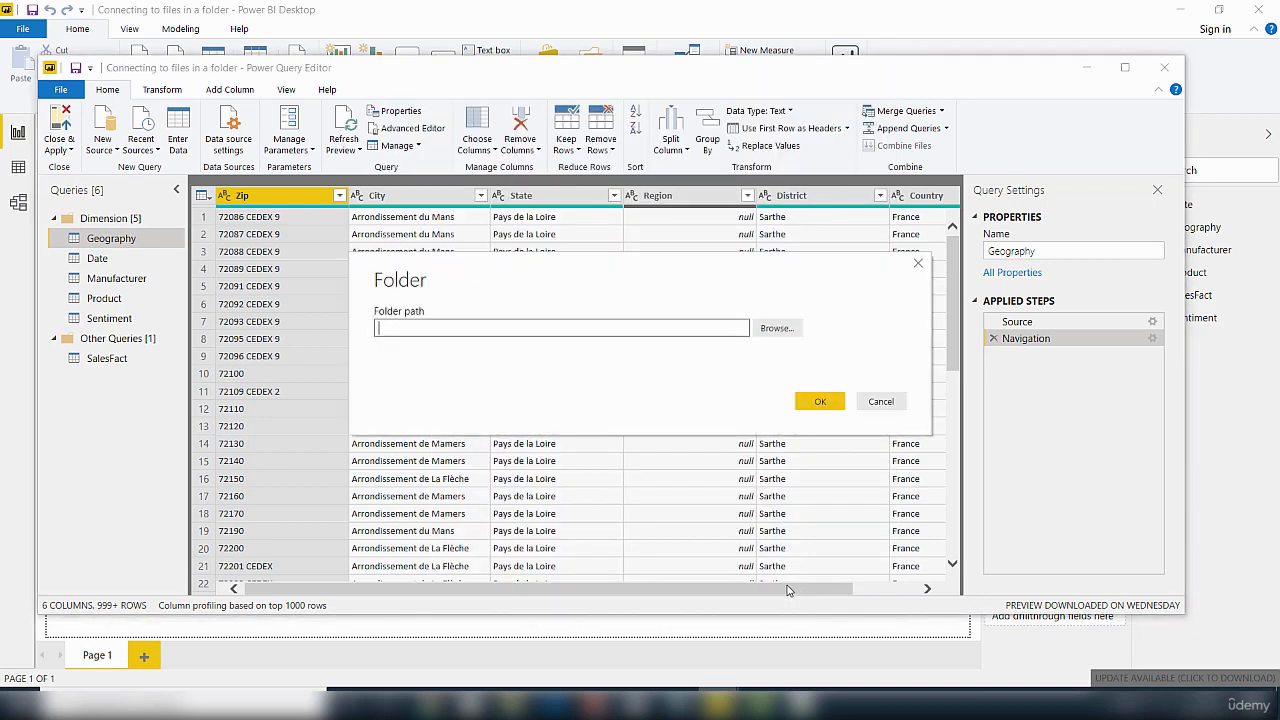
Step: Set the folder path to the International subfolder of My Power BI Data Files and confirm it
{"action": "left_click", "coordinate": [773, 330]}
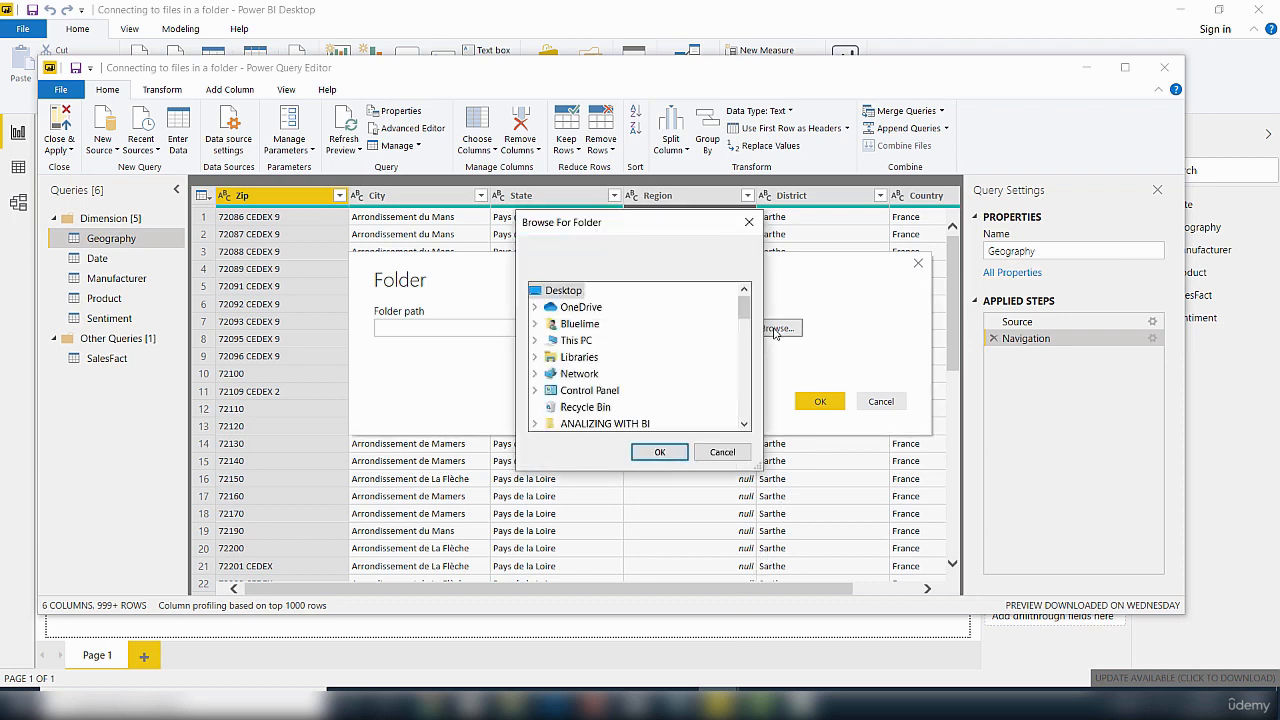
{"action": "scroll", "coordinate": [620, 350], "scroll_direction": "down", "scroll_amount": 5}
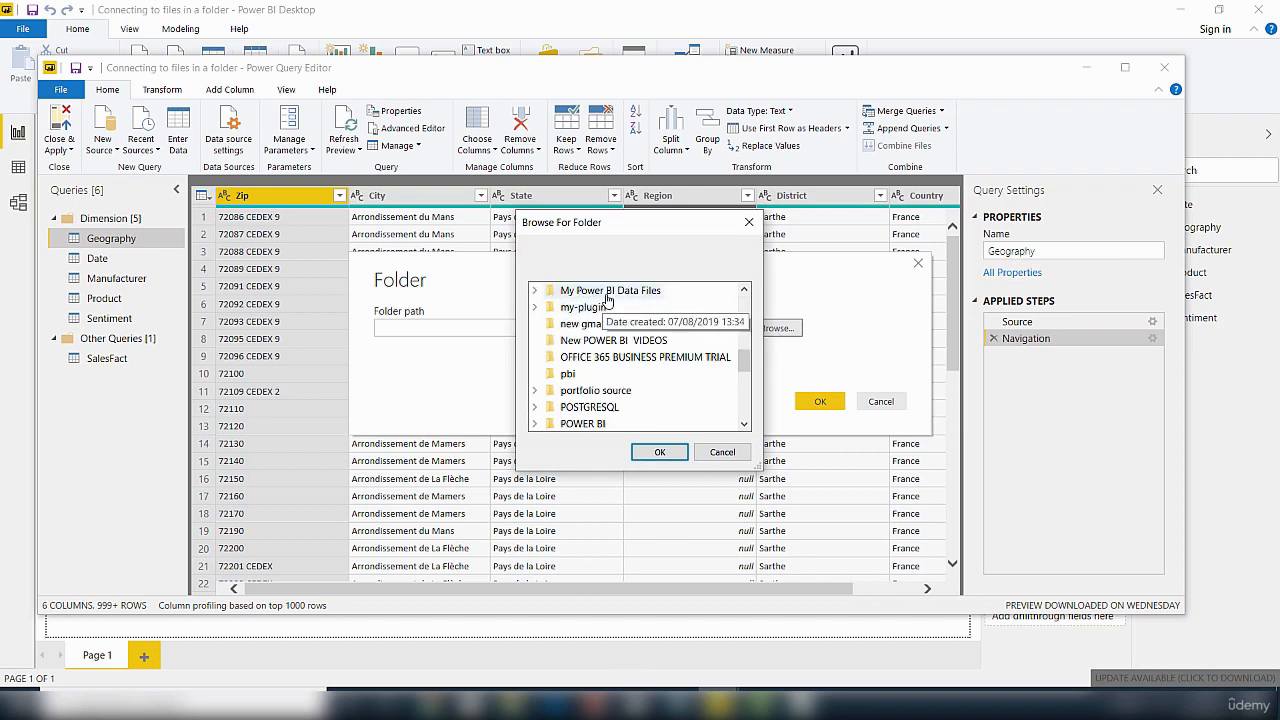
{"action": "left_click", "coordinate": [535, 290]}
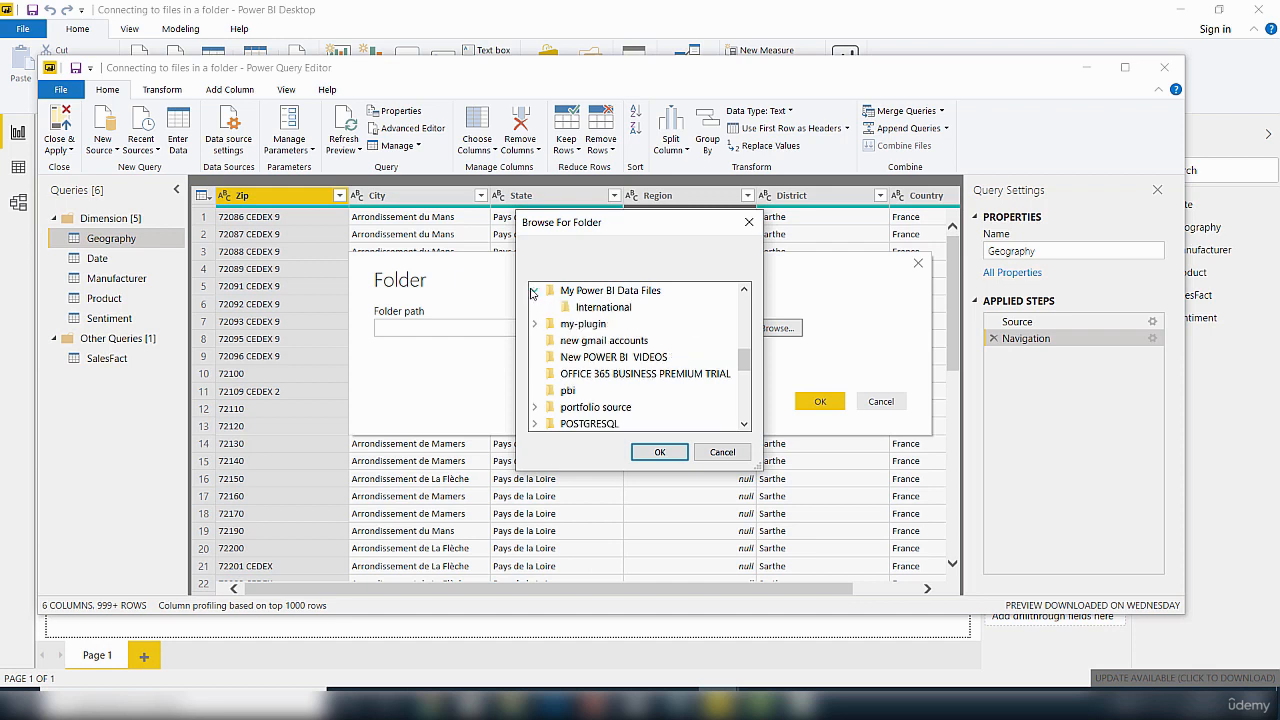
{"action": "left_click", "coordinate": [603, 309]}
{"action": "left_click", "coordinate": [659, 452]}
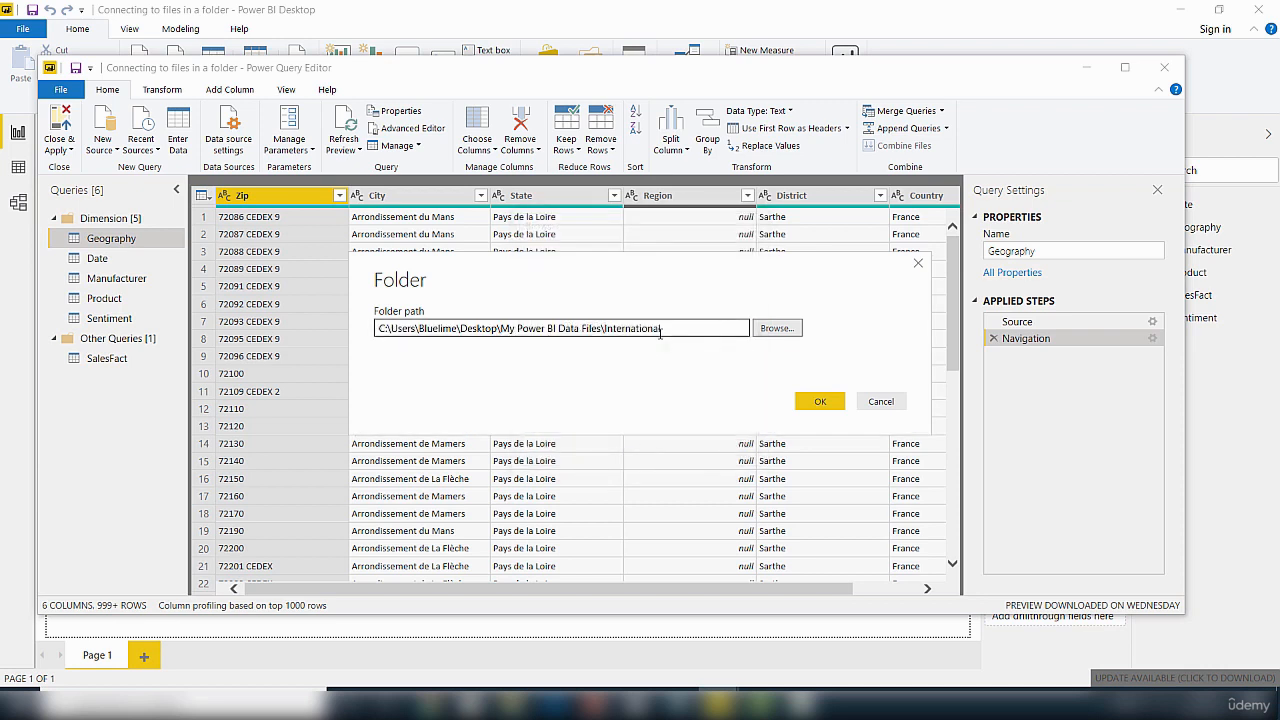
{"action": "left_click", "coordinate": [819, 400]}
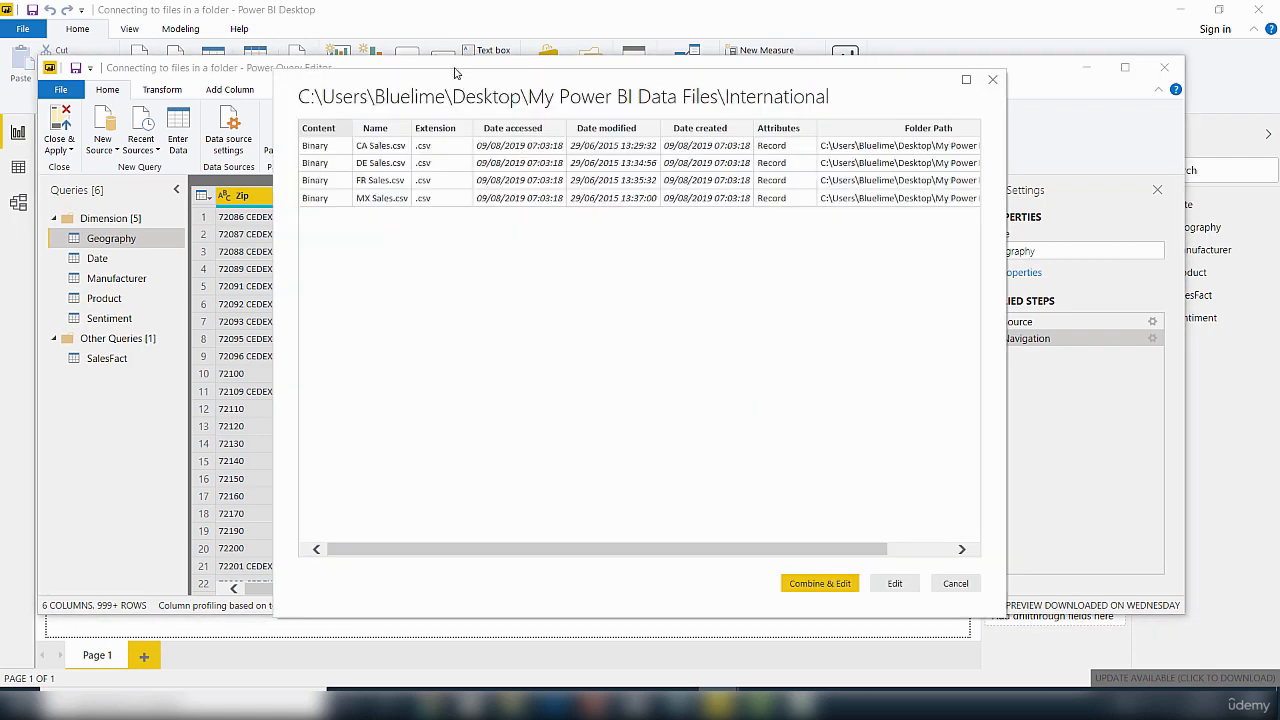
Step: Bring the International folder's file list into the editor uncombined and remove all columns other than Content
{"action": "left_click_drag", "start_coordinate": [543, 80], "coordinate": [522, 88]}
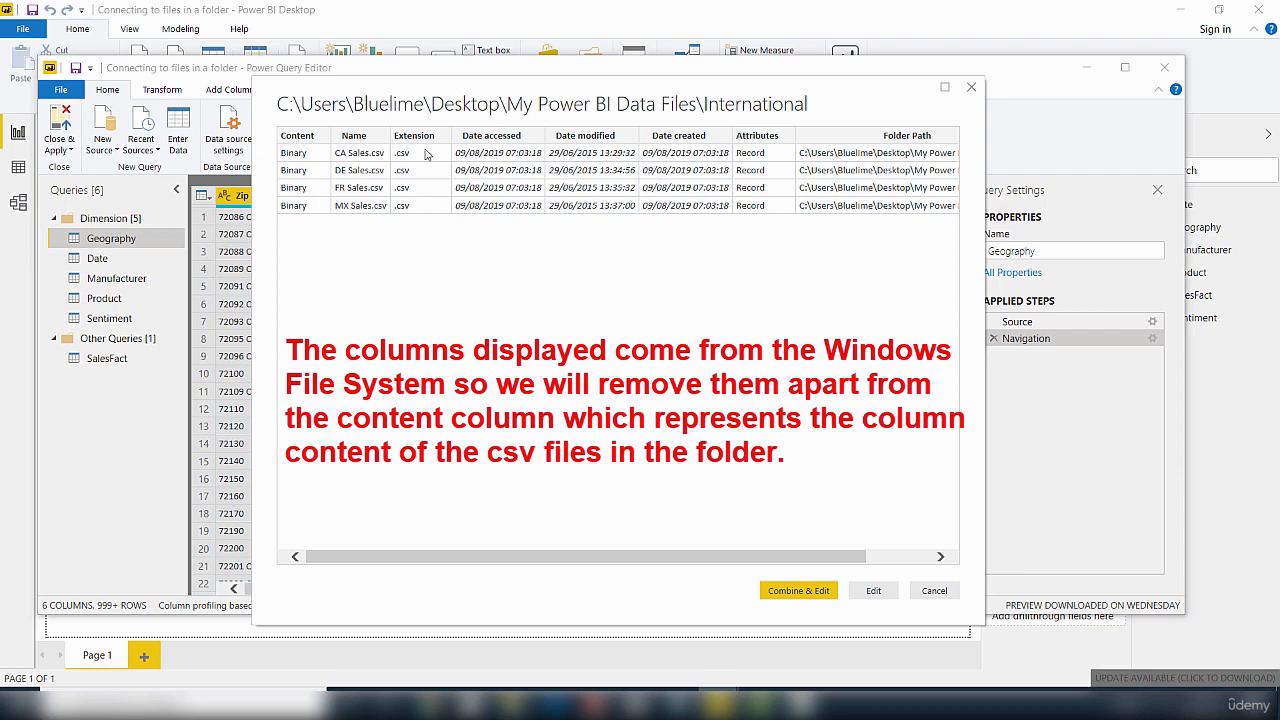
{"action": "left_click", "coordinate": [873, 591]}
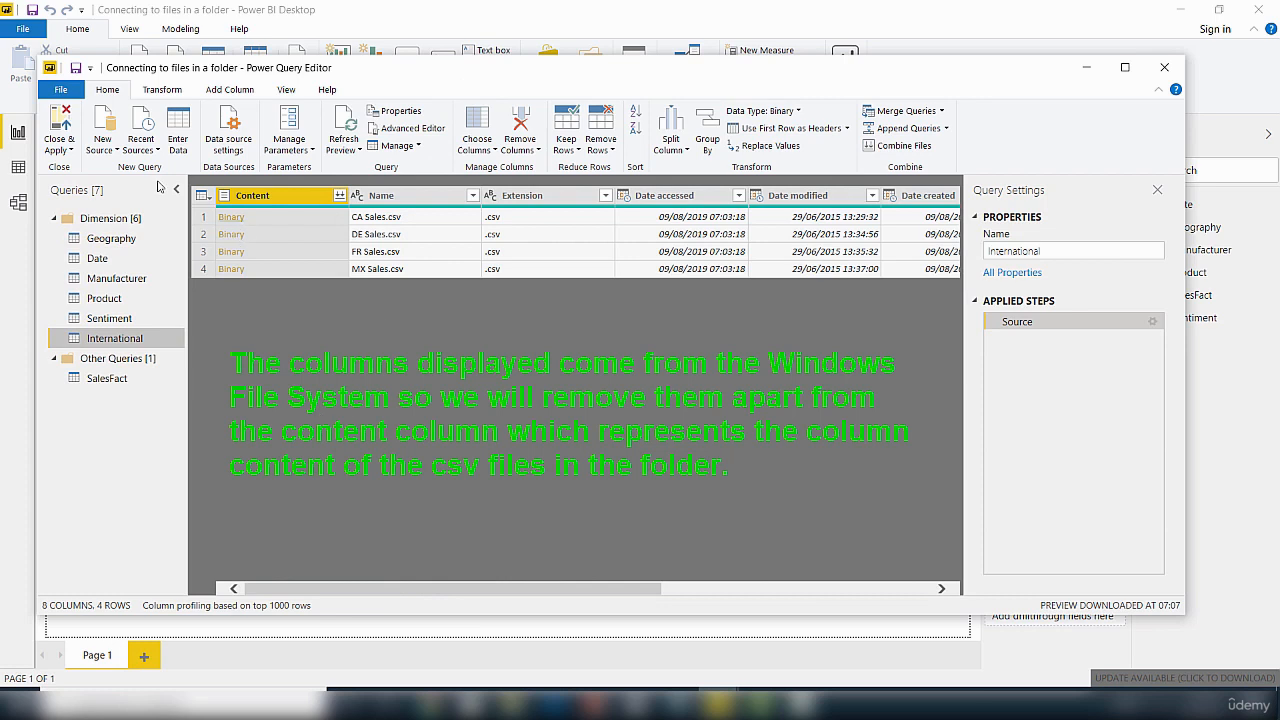
{"action": "right_click", "coordinate": [279, 197]}
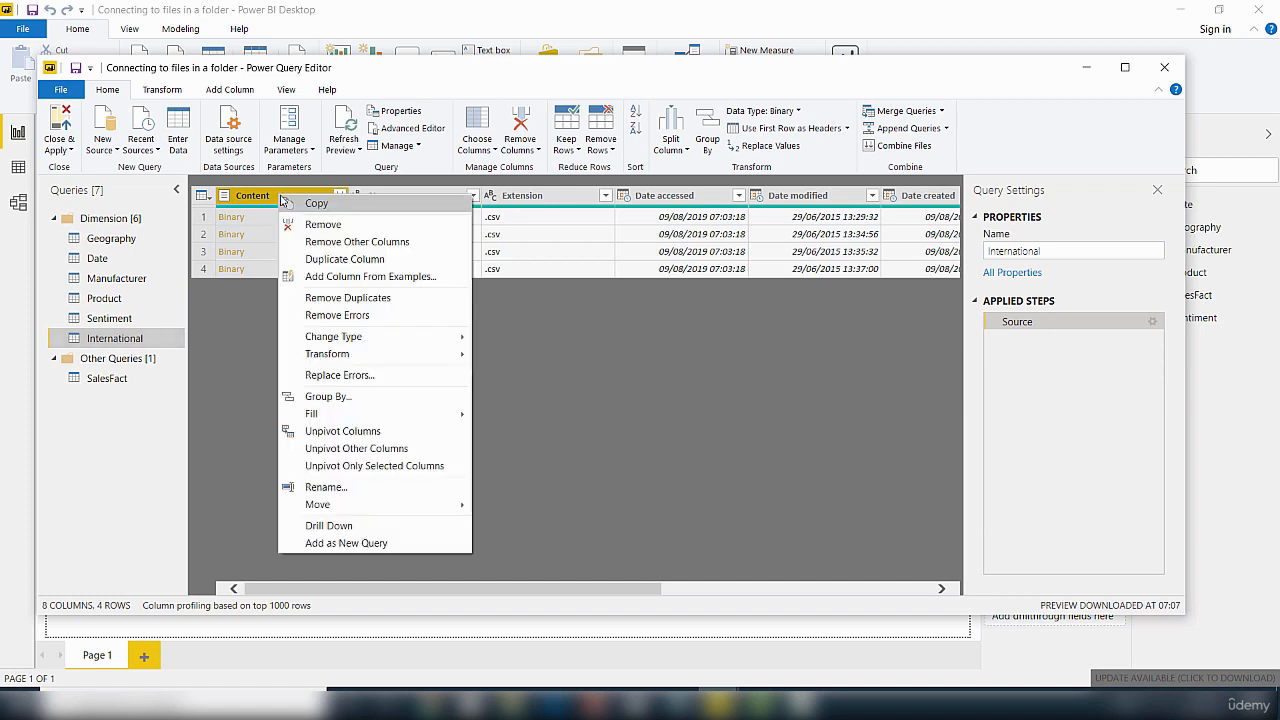
{"action": "left_click", "coordinate": [358, 243]}
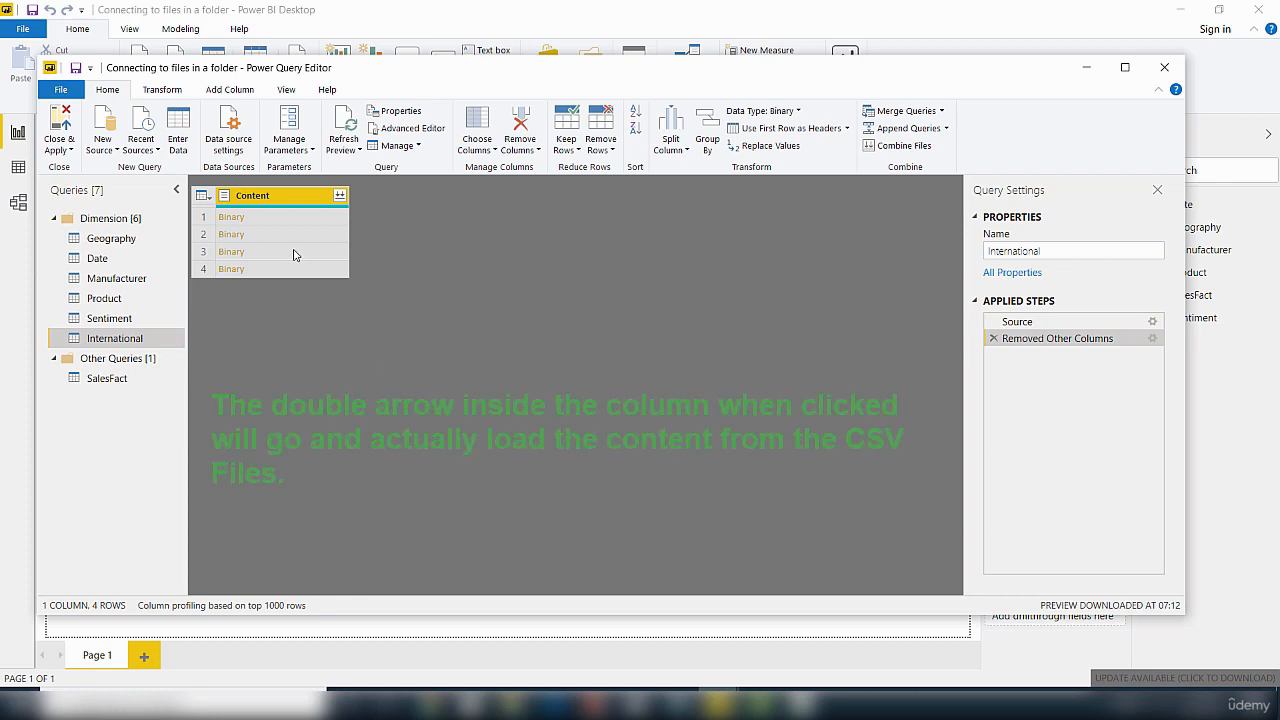
Step: Combine the files in the Content column using the first file as example and comma delimiter, and close the query editor applying the changes
{"action": "left_click", "coordinate": [340, 197]}
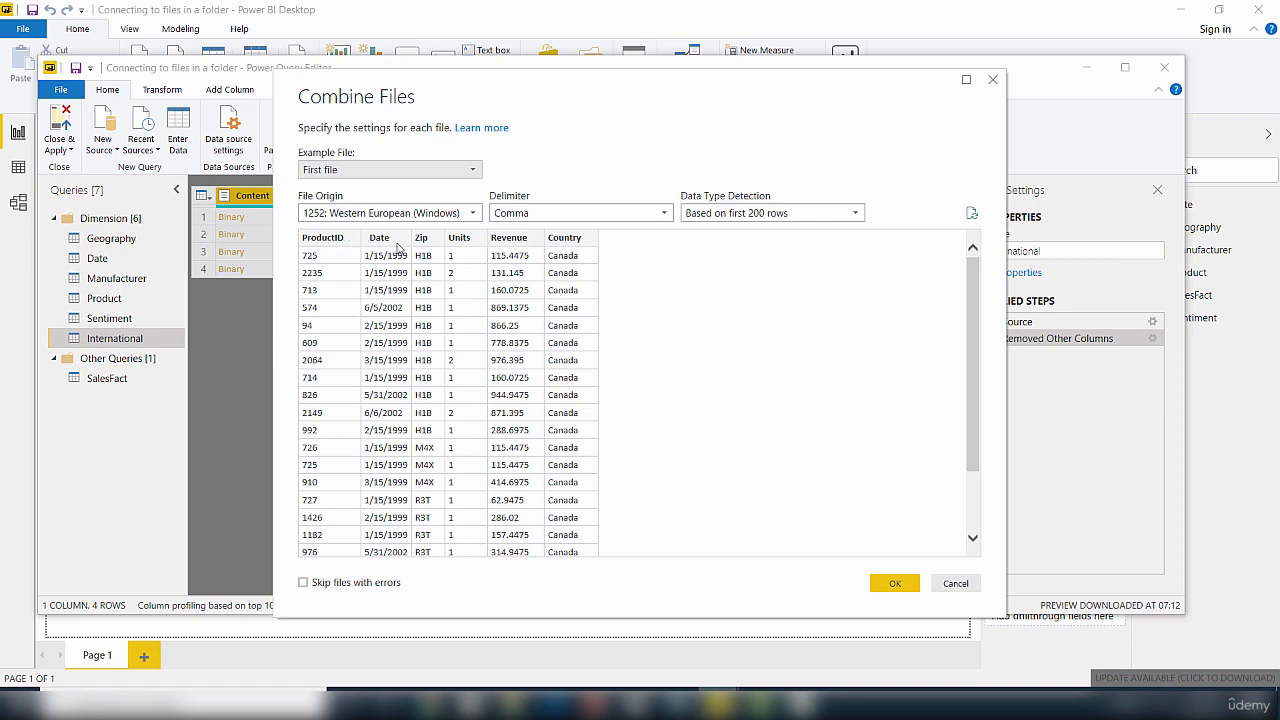
{"action": "left_click", "coordinate": [770, 213]}
{"action": "left_click", "coordinate": [765, 350]}
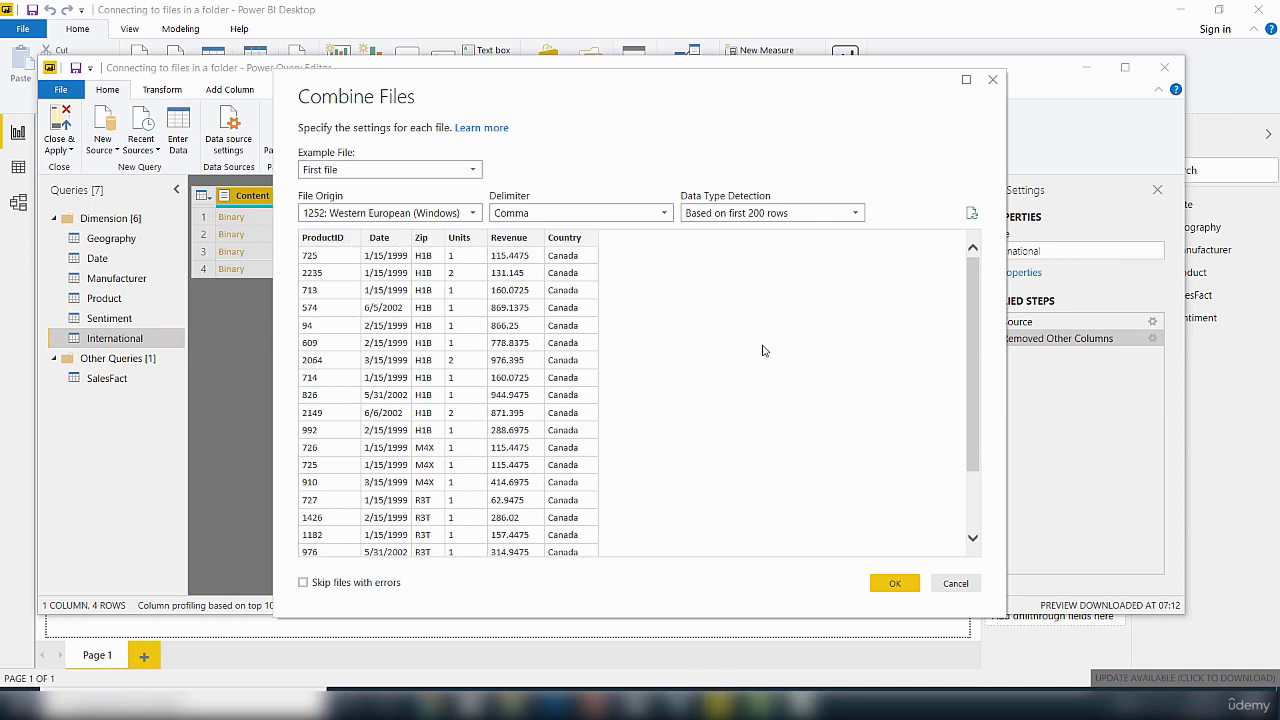
{"action": "left_click", "coordinate": [893, 580]}
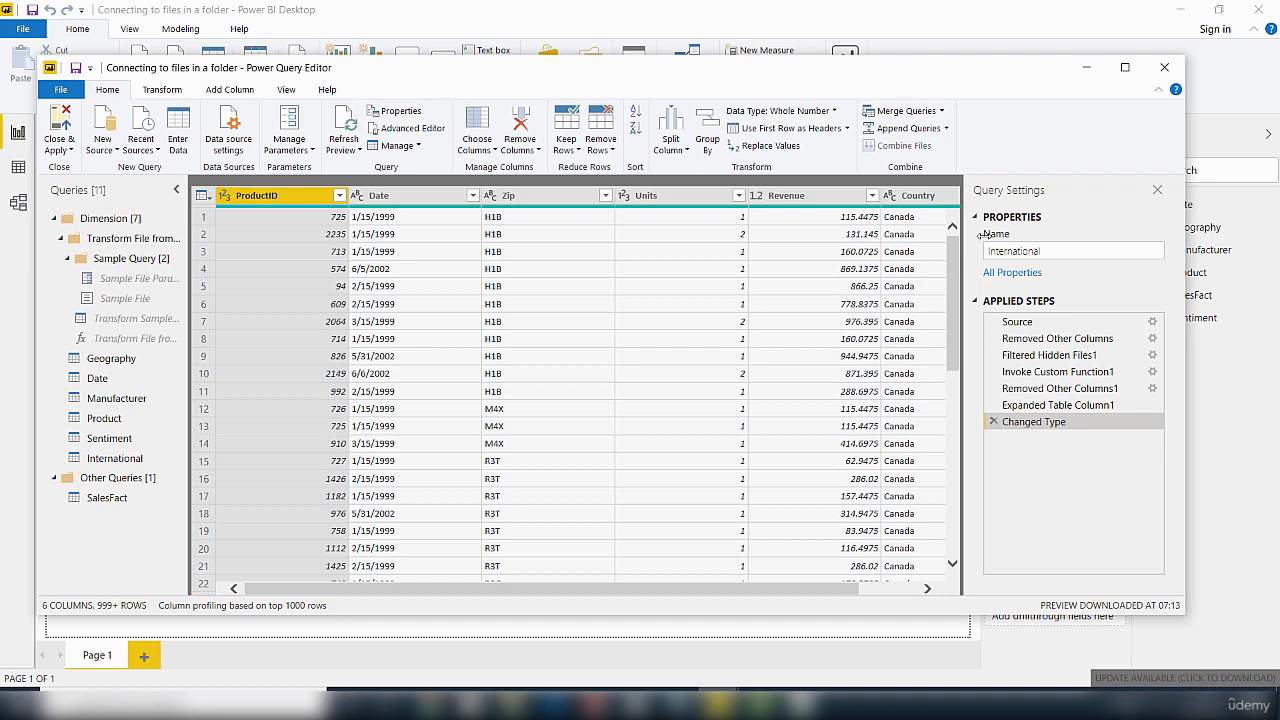
{"action": "left_click", "coordinate": [72, 155]}
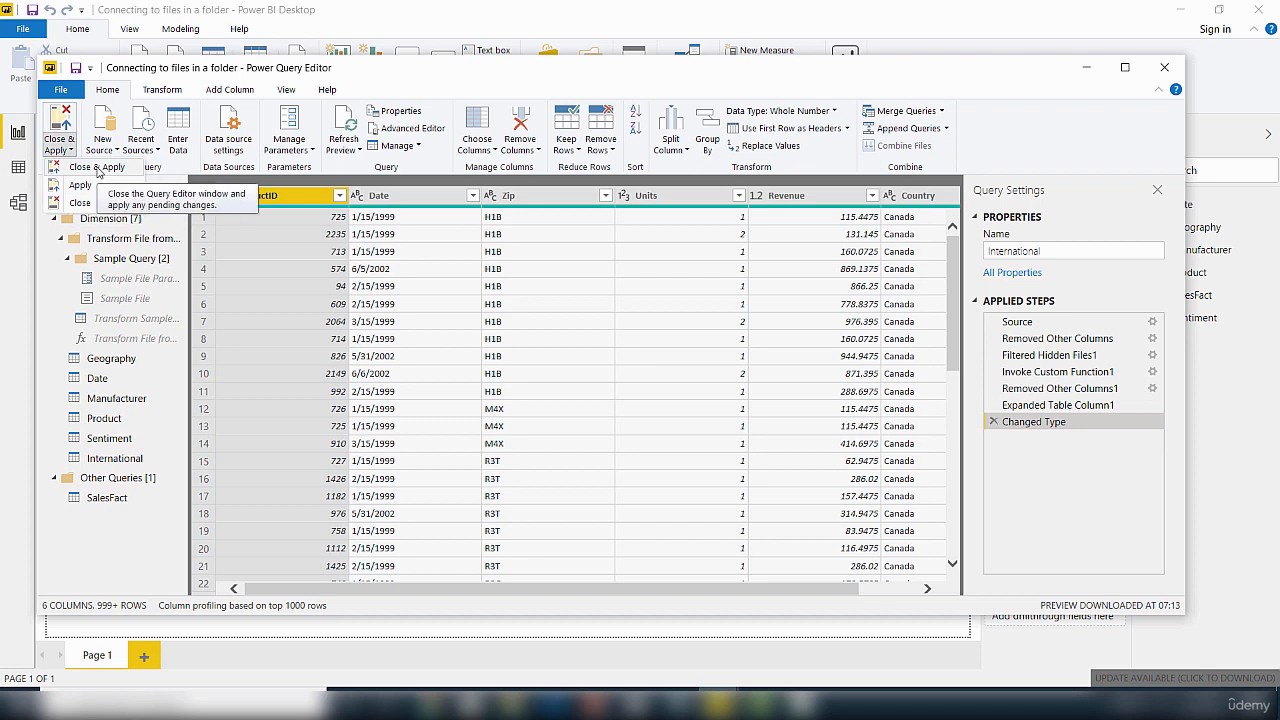
{"action": "left_click", "coordinate": [99, 171]}
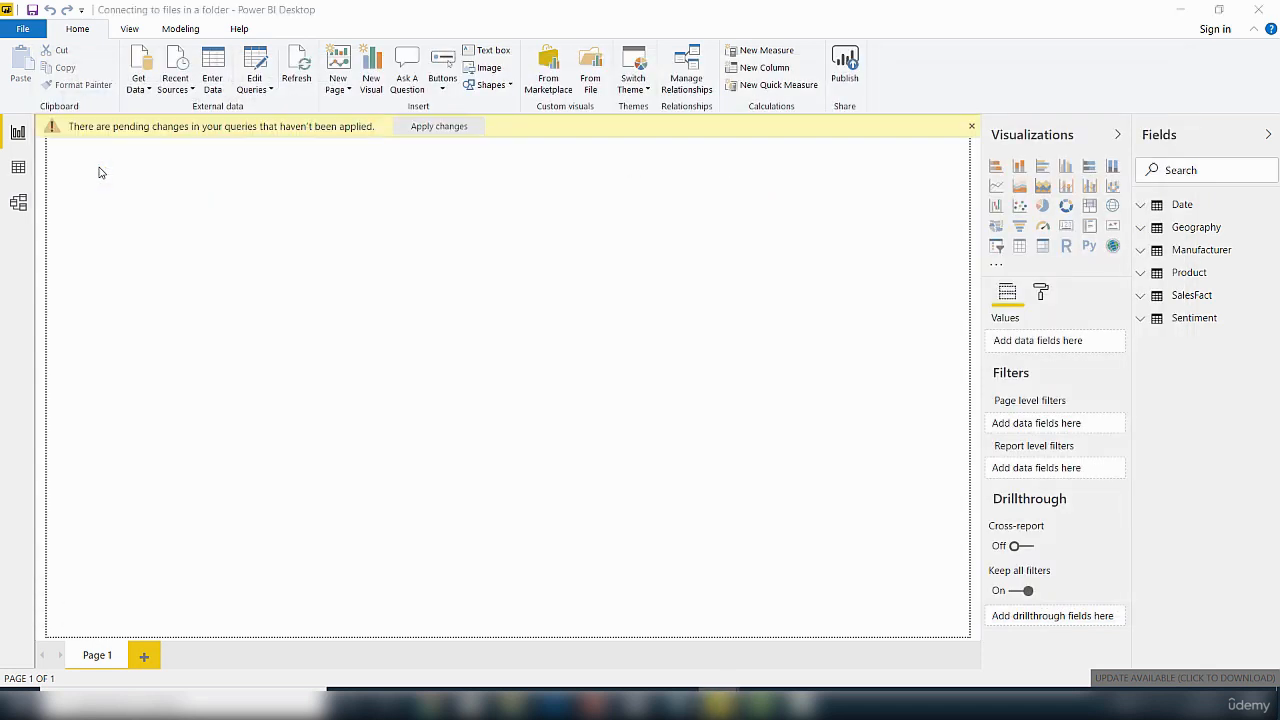